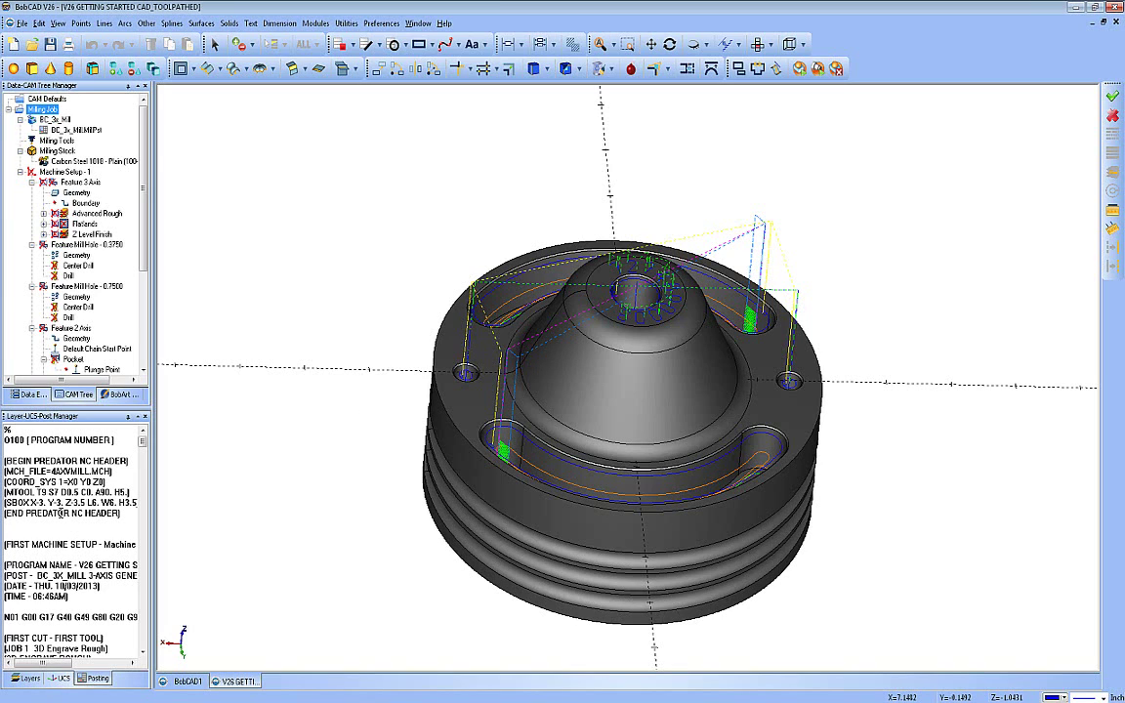
- Save the posted code to the Desktop as V26 GETTING STARTED CAD_TOOLPATHED.nc, type NC Files (*.nc)
{"action": "right_click", "coordinate": [61, 513]}
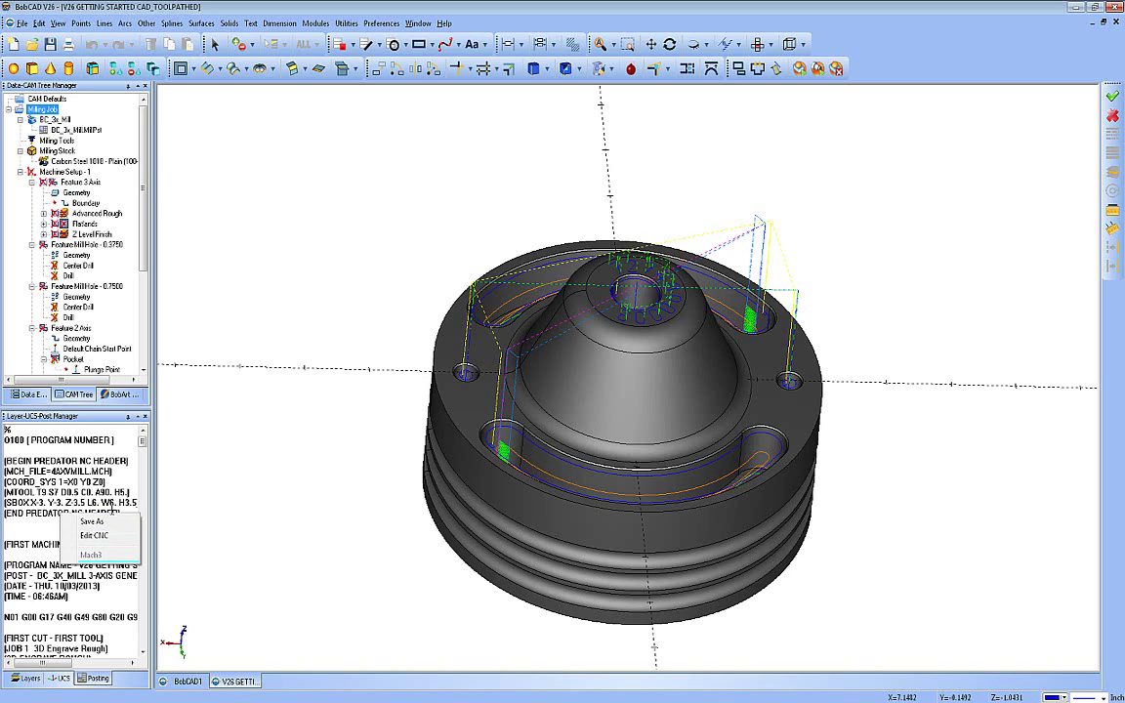
{"action": "left_click", "coordinate": [98, 521]}
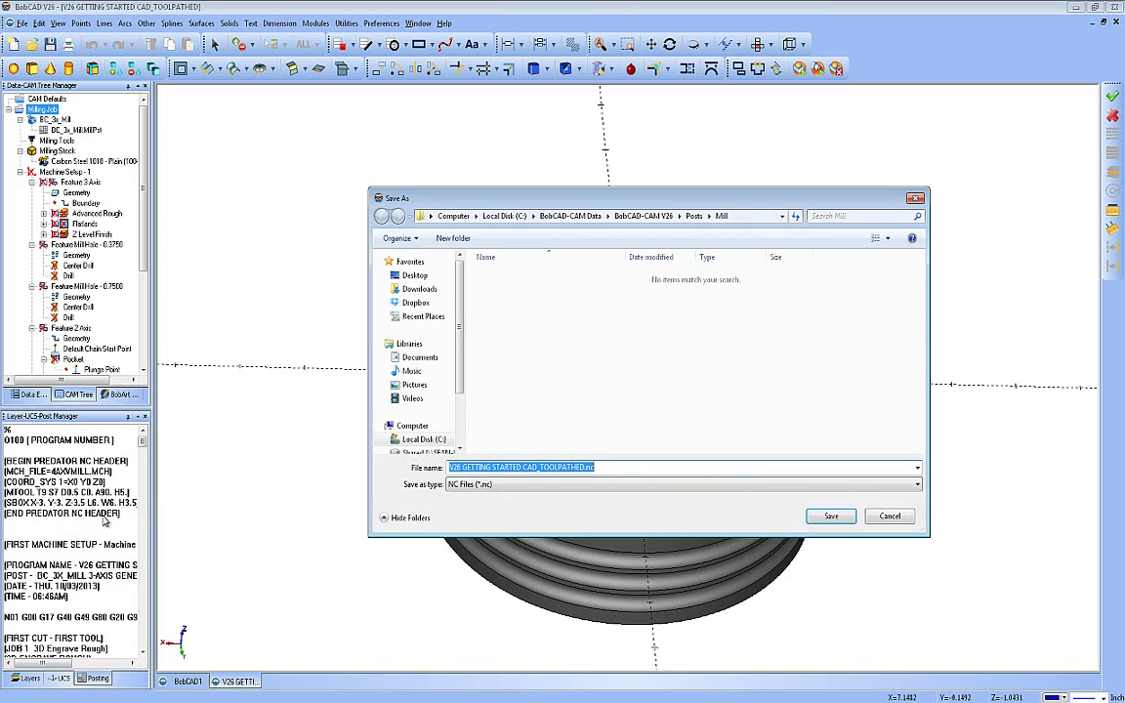
{"action": "left_click_drag", "start_coordinate": [472, 176], "coordinate": [441, 156]}
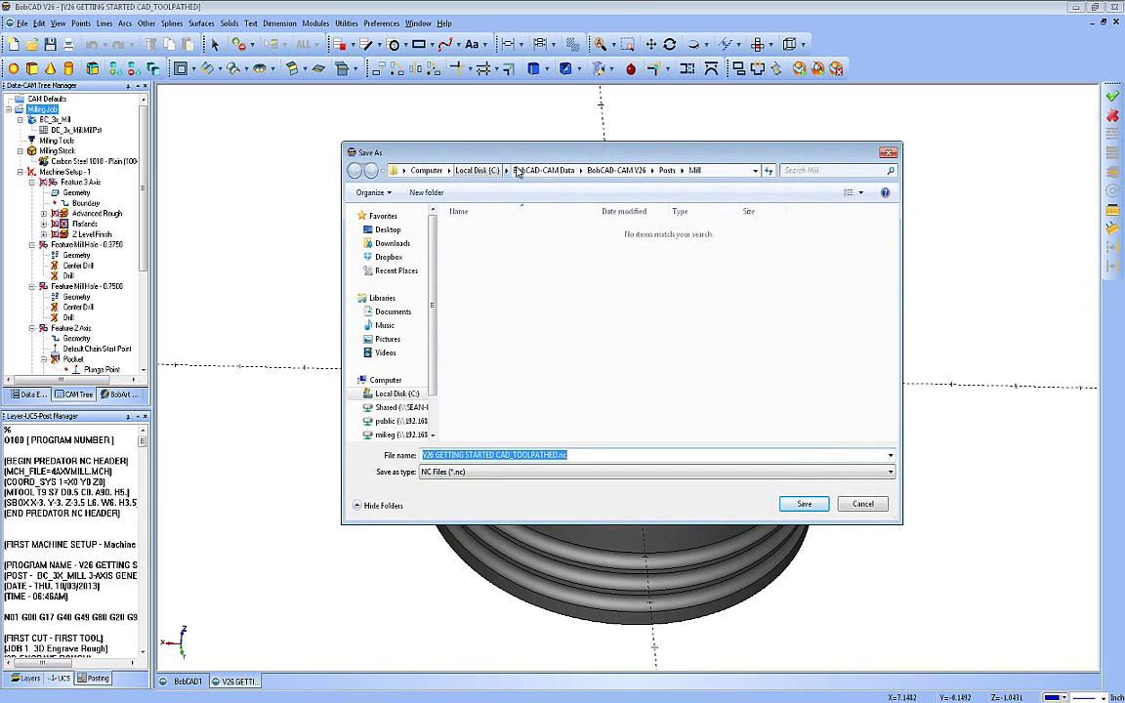
{"action": "left_click", "coordinate": [396, 231]}
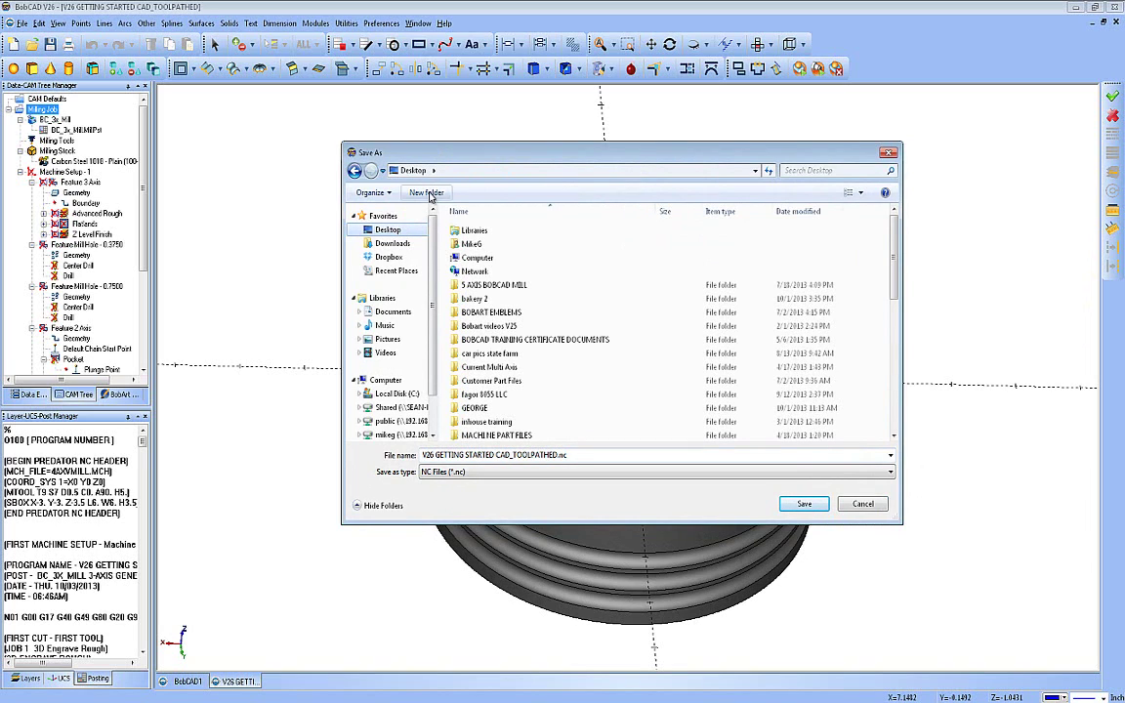
{"action": "left_click", "coordinate": [484, 473]}
{"action": "left_click", "coordinate": [489, 483]}
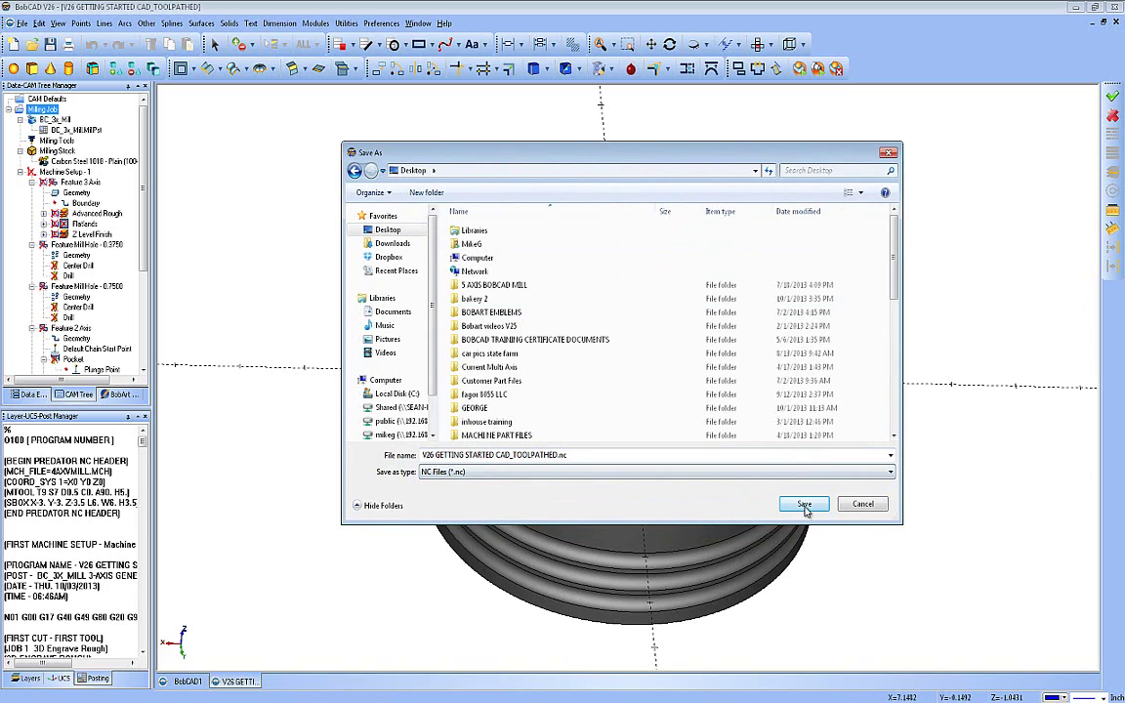
{"action": "left_click", "coordinate": [804, 504]}
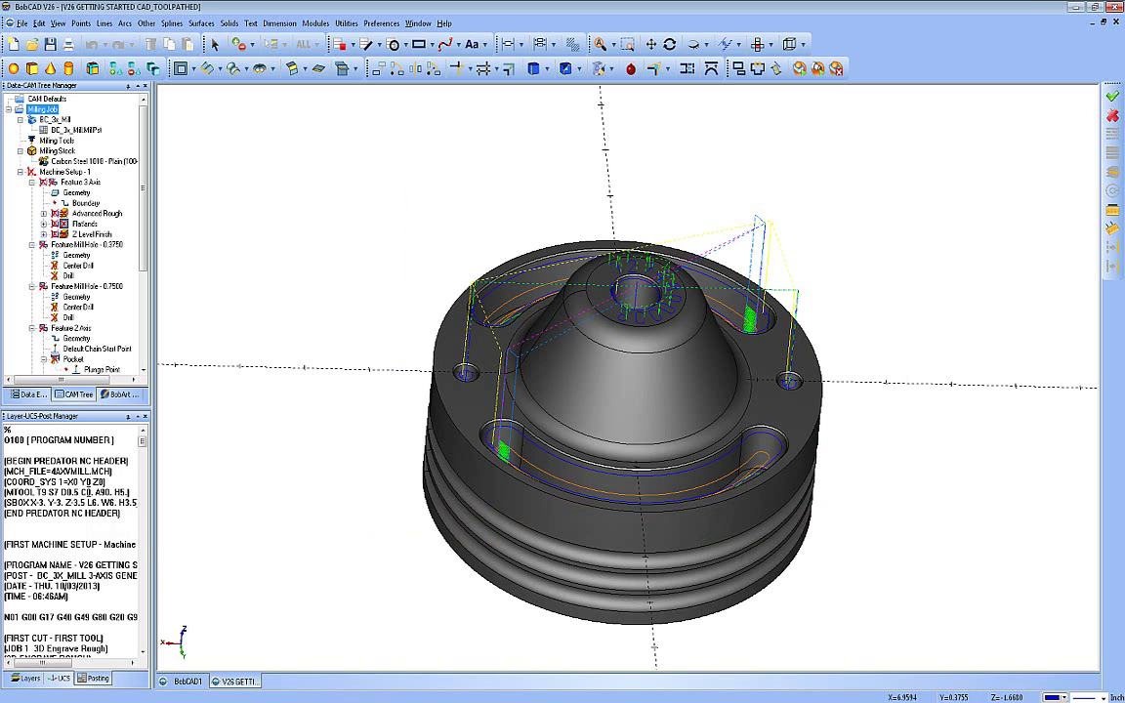
- Use Edit CNC on the posted code to load it into Predator CNC Editor
{"action": "right_click", "coordinate": [87, 491]}
{"action": "left_click", "coordinate": [334, 354]}
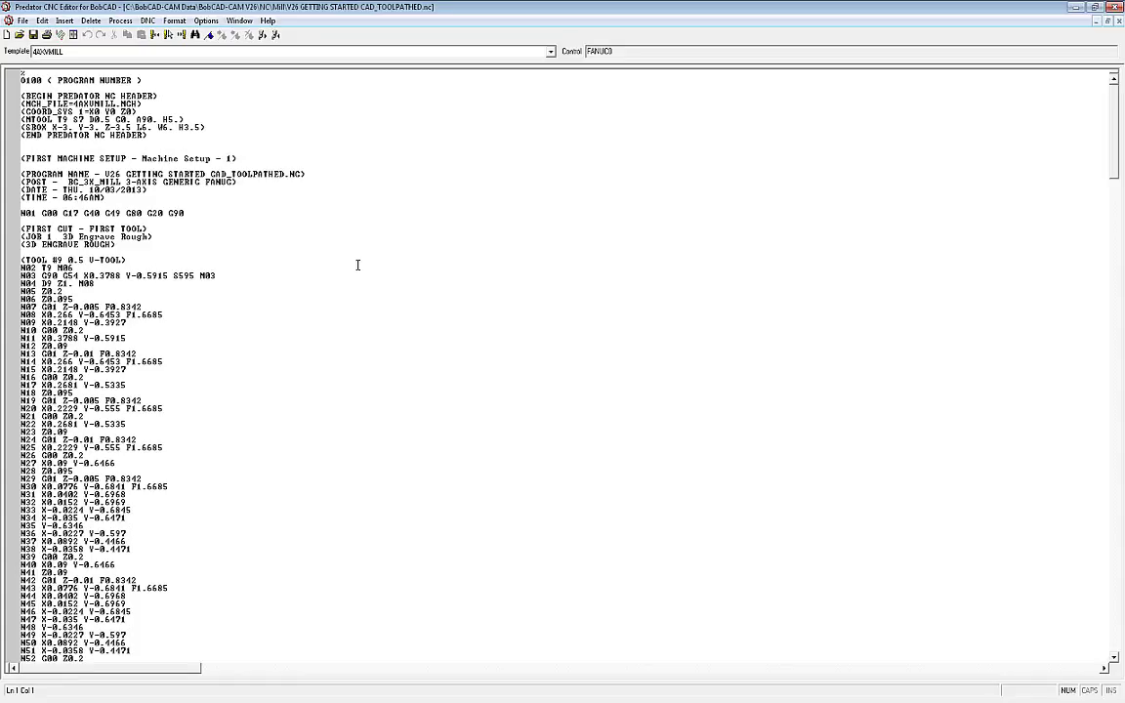
- Type LOOK HERE at the end of line N14 and enclose it in double quotes
{"action": "left_click", "coordinate": [227, 261]}
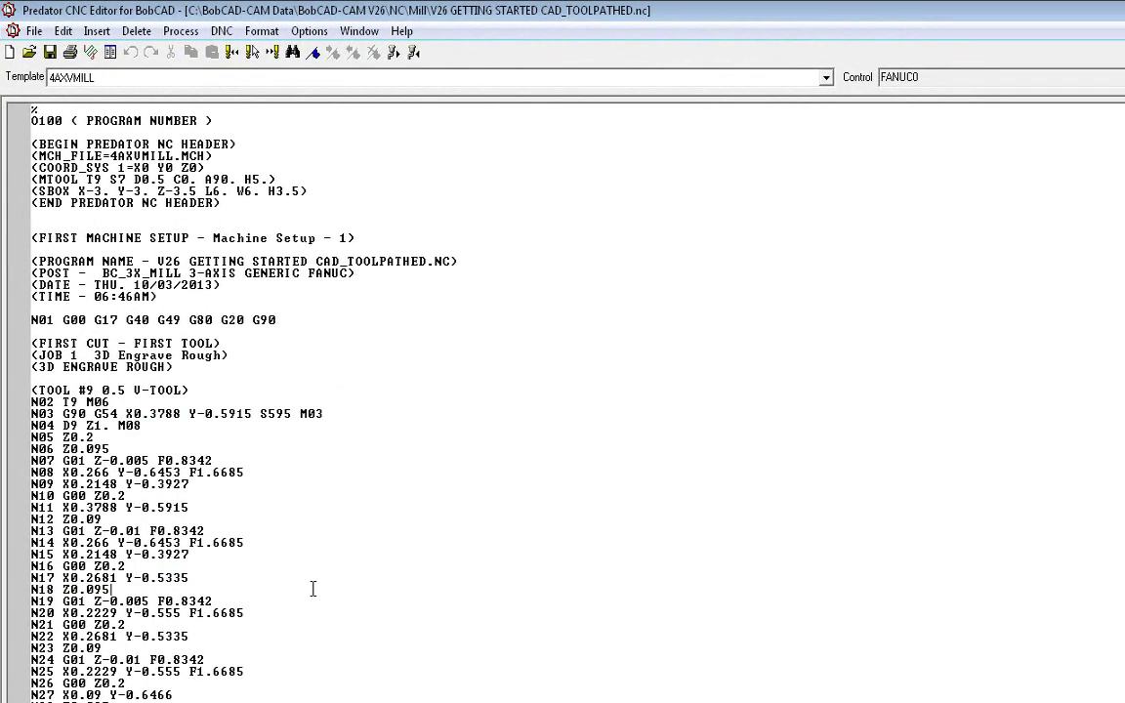
{"action": "left_click", "coordinate": [310, 545]}
{"action": "type", "text": "LOOK HERE"}
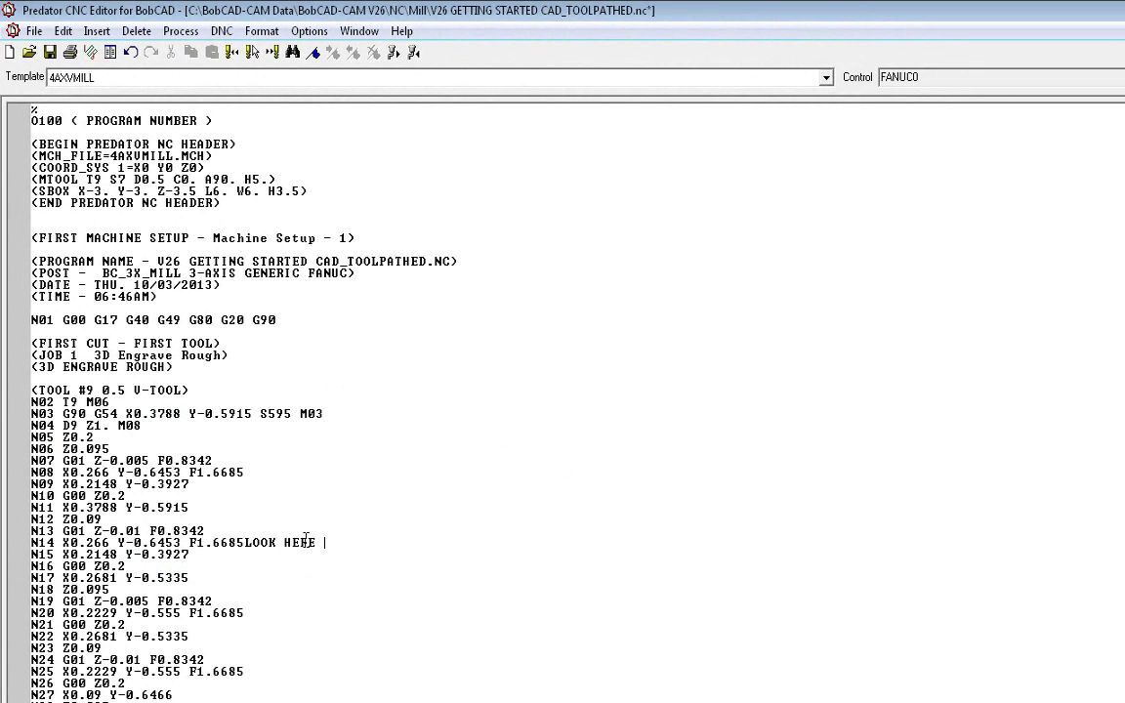
{"action": "left_click", "coordinate": [246, 543]}
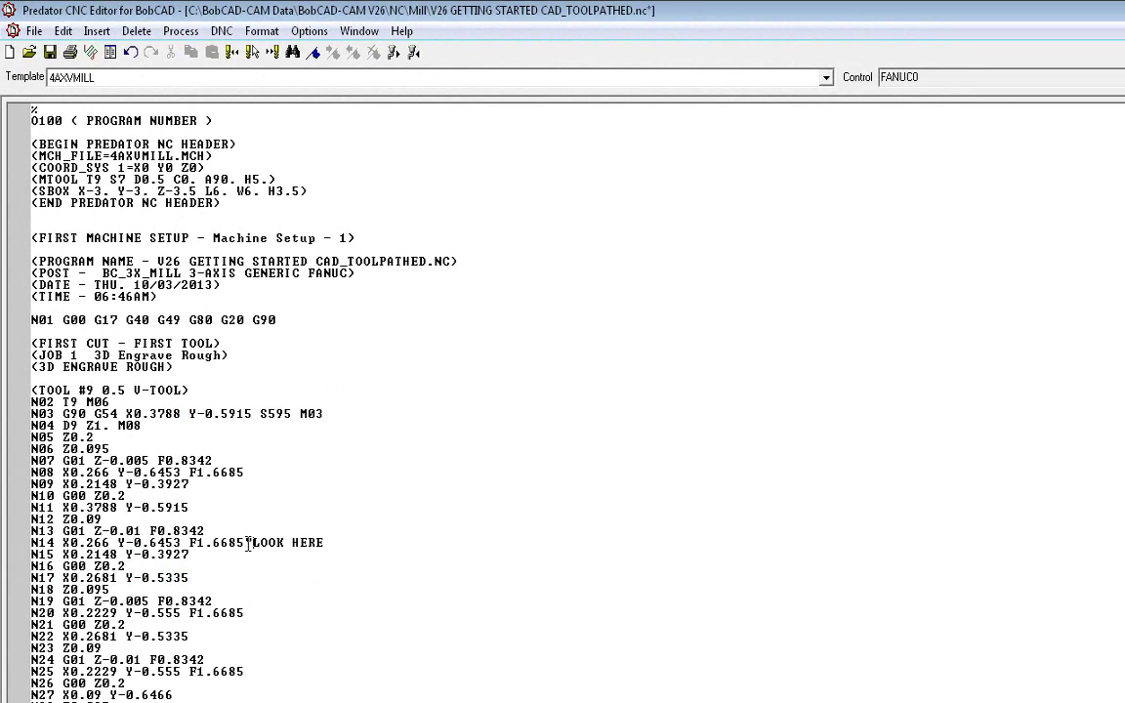
{"action": "left_click", "coordinate": [324, 543]}
{"action": "type", "text": "\""}
- Save the edited program to the Desktop as V26 GETTING STARTED CAD_TOOLPATHED.TAP, type Tape Files (*.TAP)
{"action": "left_click", "coordinate": [34, 32]}
{"action": "left_click", "coordinate": [88, 168]}
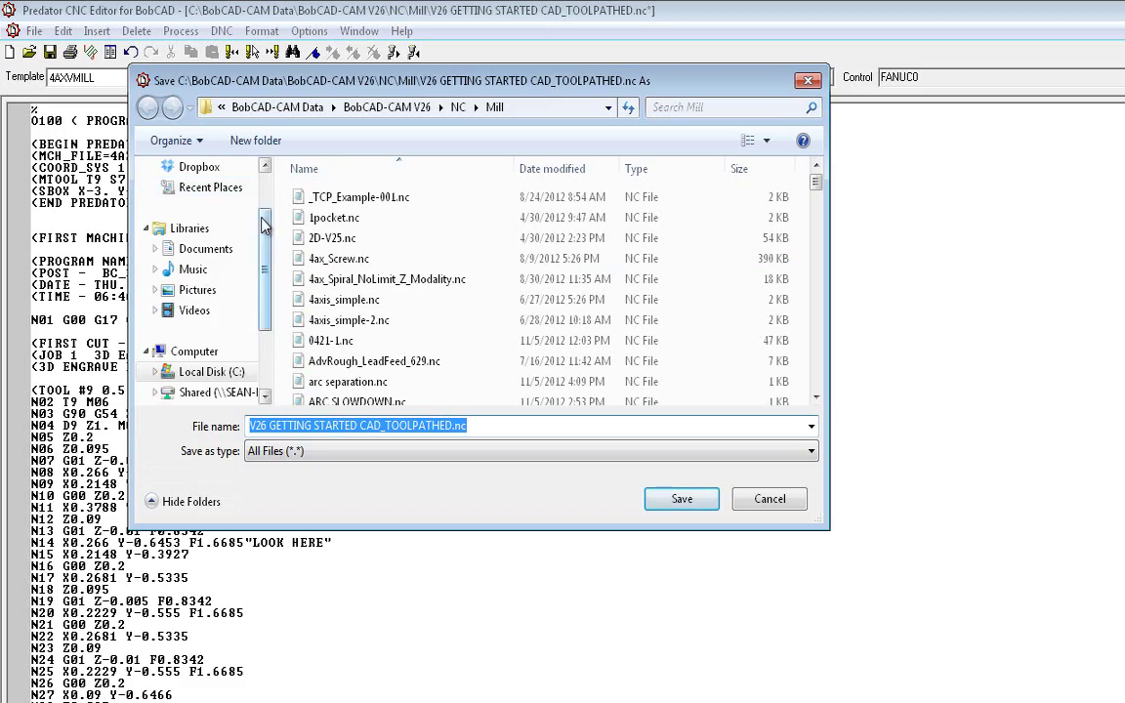
{"action": "scroll", "coordinate": [239, 189], "scroll_direction": "up", "scroll_amount": 2}
{"action": "left_click", "coordinate": [207, 196]}
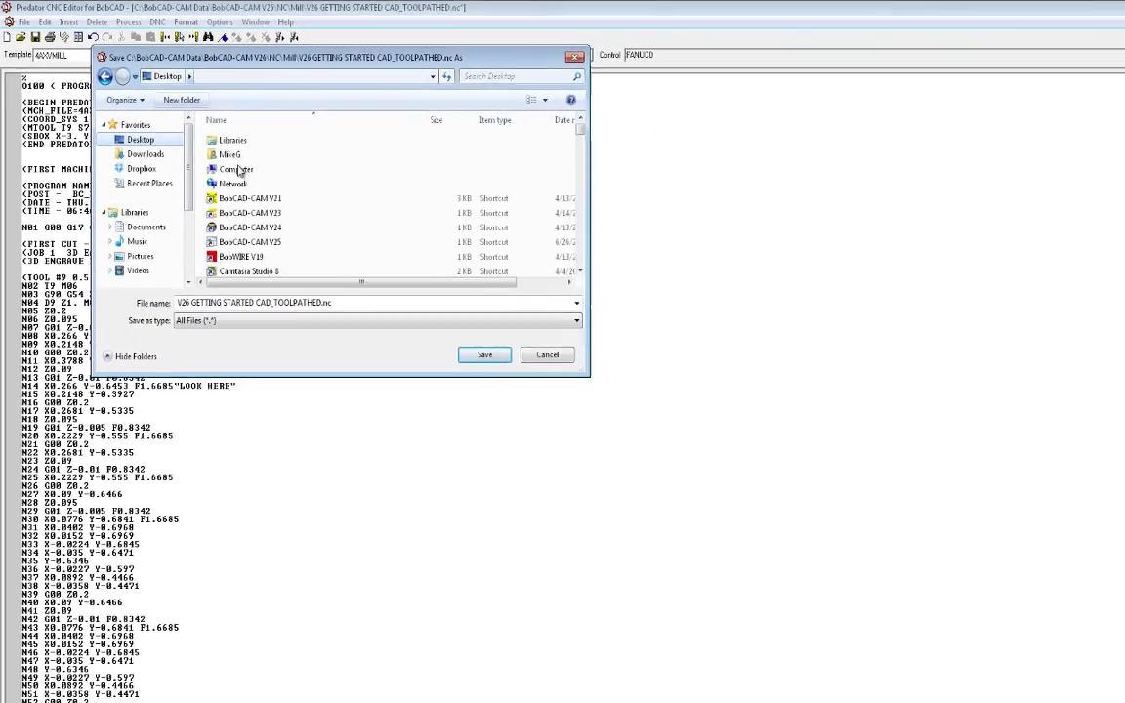
{"action": "left_click", "coordinate": [295, 301]}
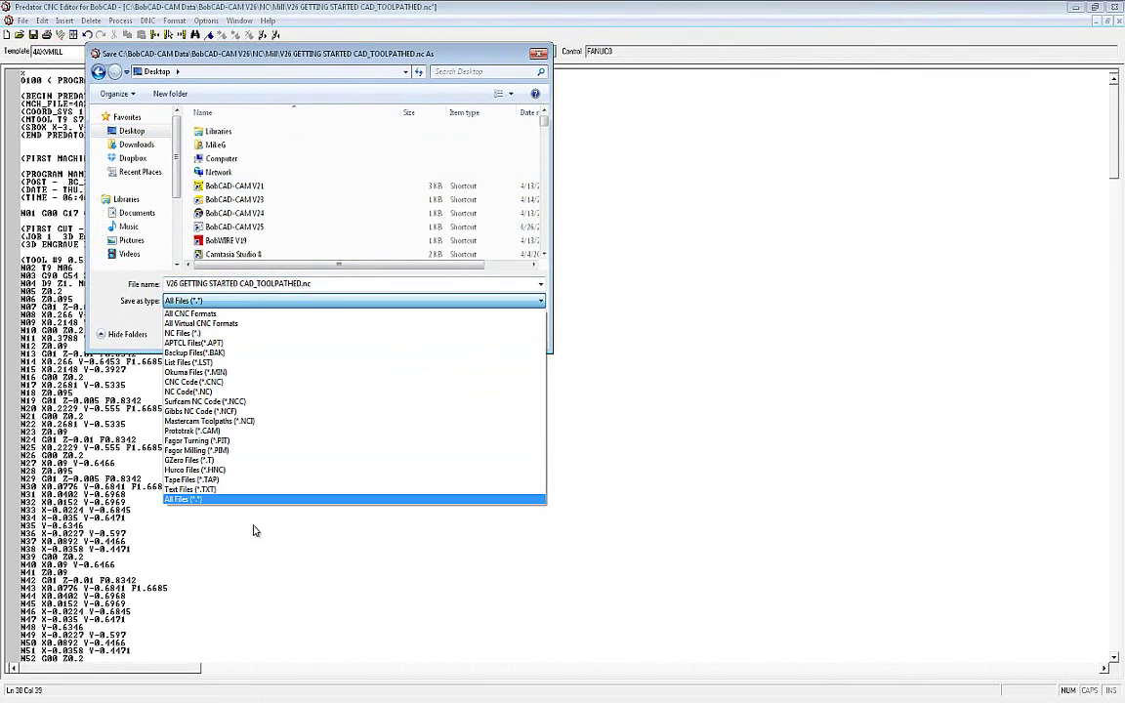
{"action": "left_click", "coordinate": [229, 480]}
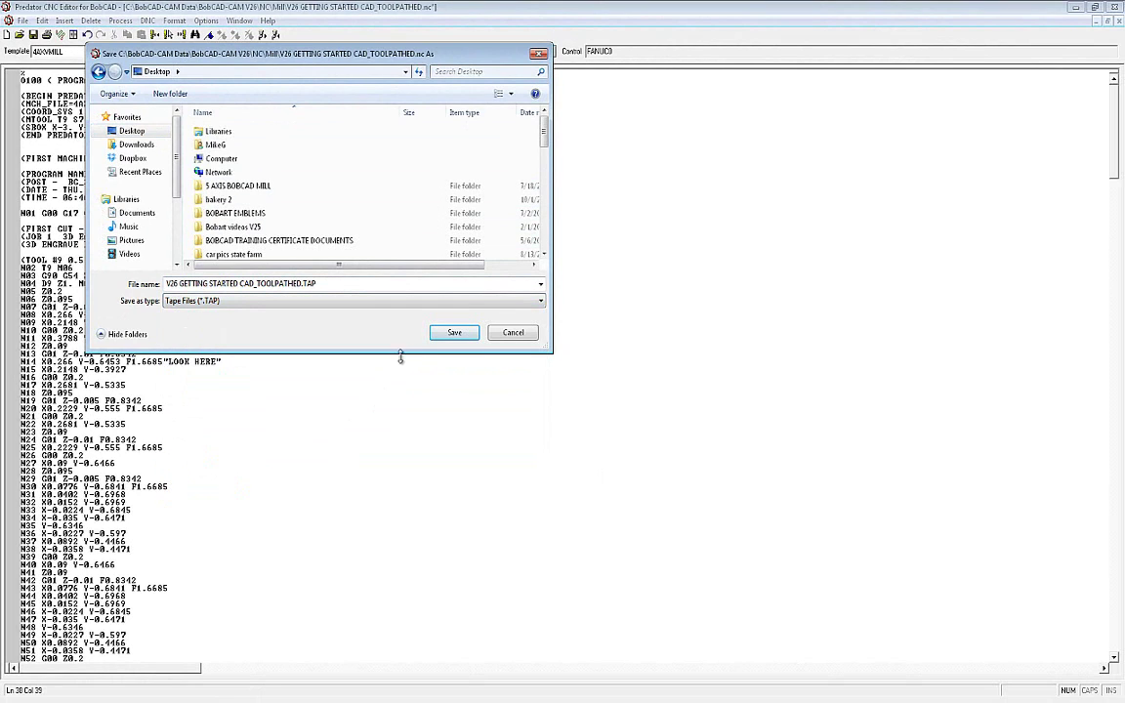
{"action": "left_click", "coordinate": [439, 333]}
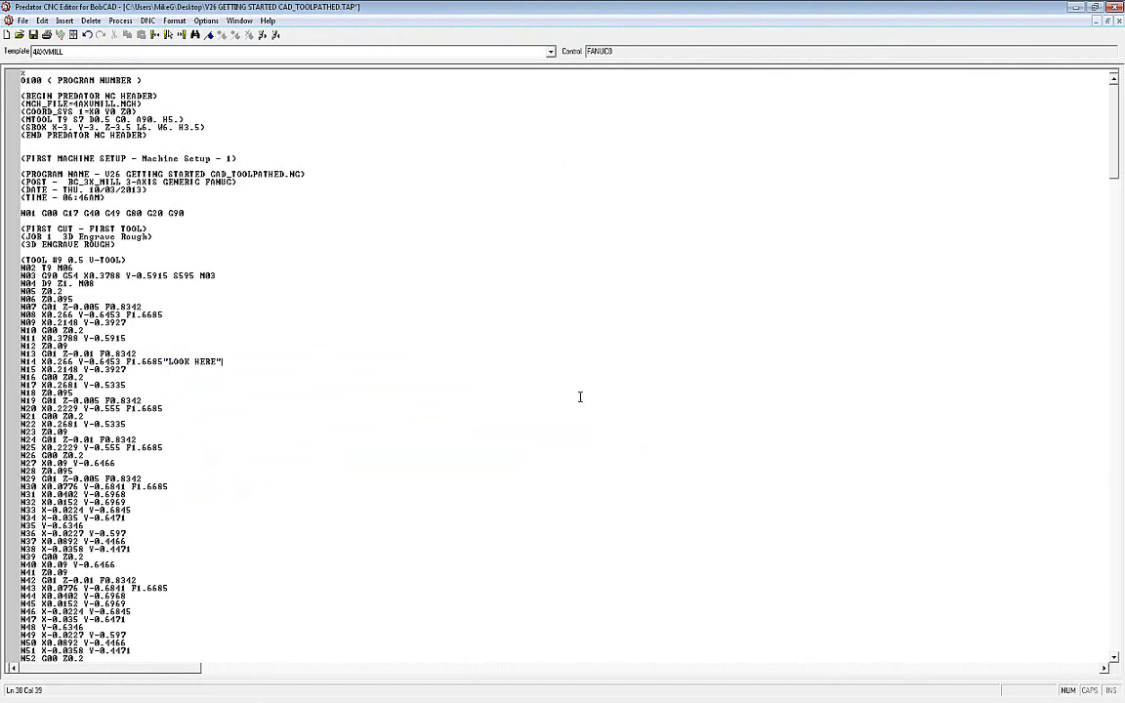
- Send the TAP program with DNC > Send to CNC and dismiss the 100% transfer report
{"action": "left_click", "coordinate": [151, 22]}
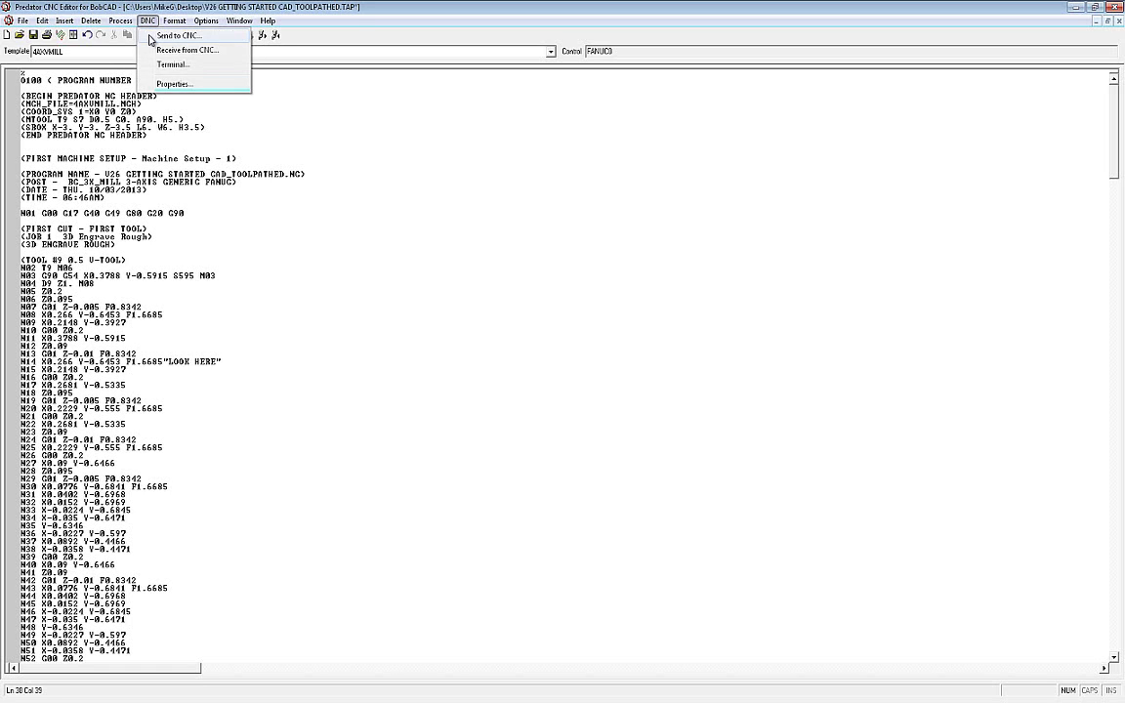
{"action": "left_click", "coordinate": [152, 35]}
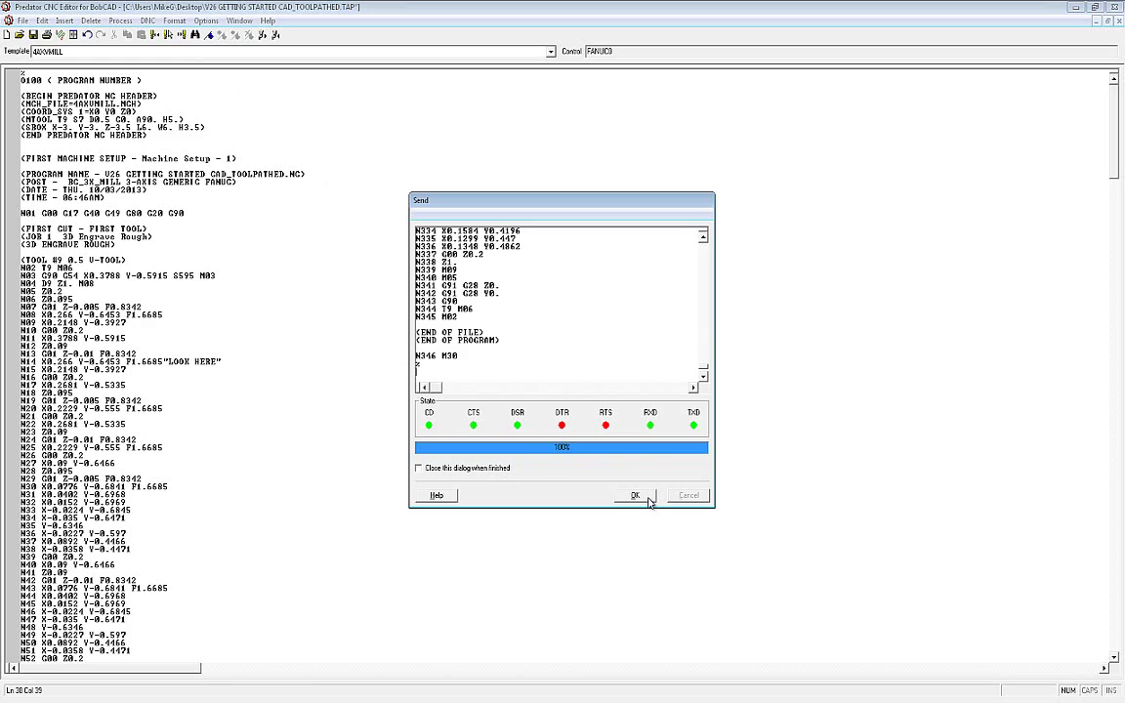
{"action": "left_click", "coordinate": [645, 497]}
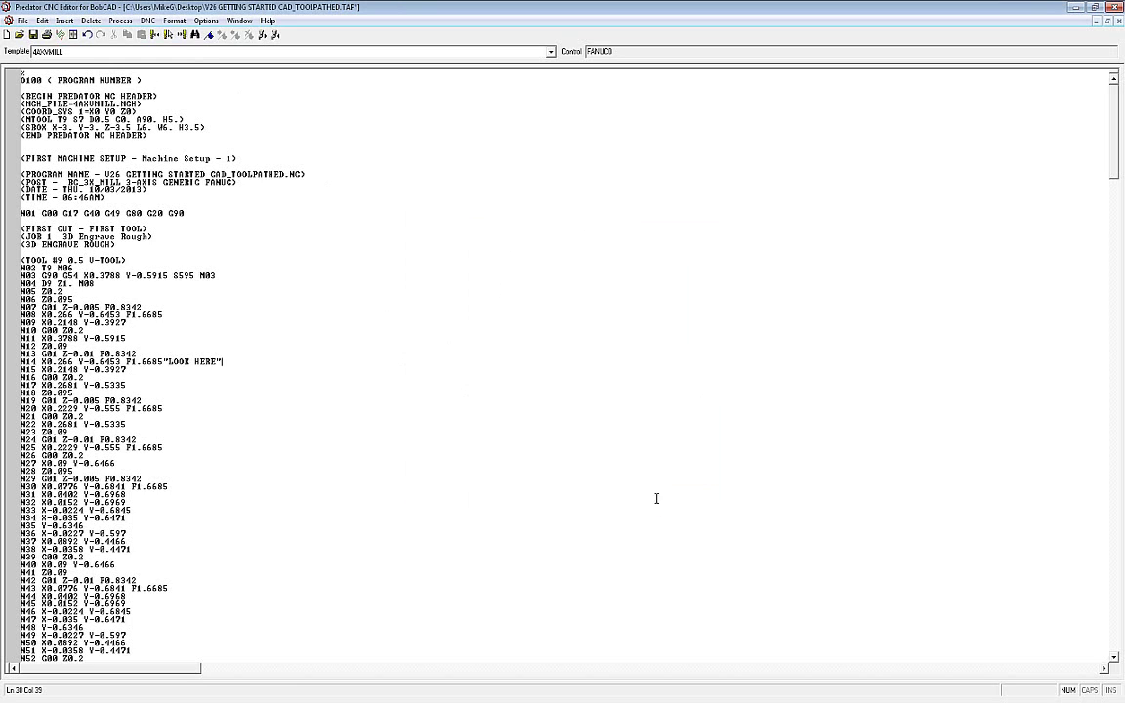
- Review the DNC RS-232 settings, keeping port COM1 and Software flow control
{"action": "left_click", "coordinate": [146, 21]}
{"action": "left_click", "coordinate": [175, 84]}
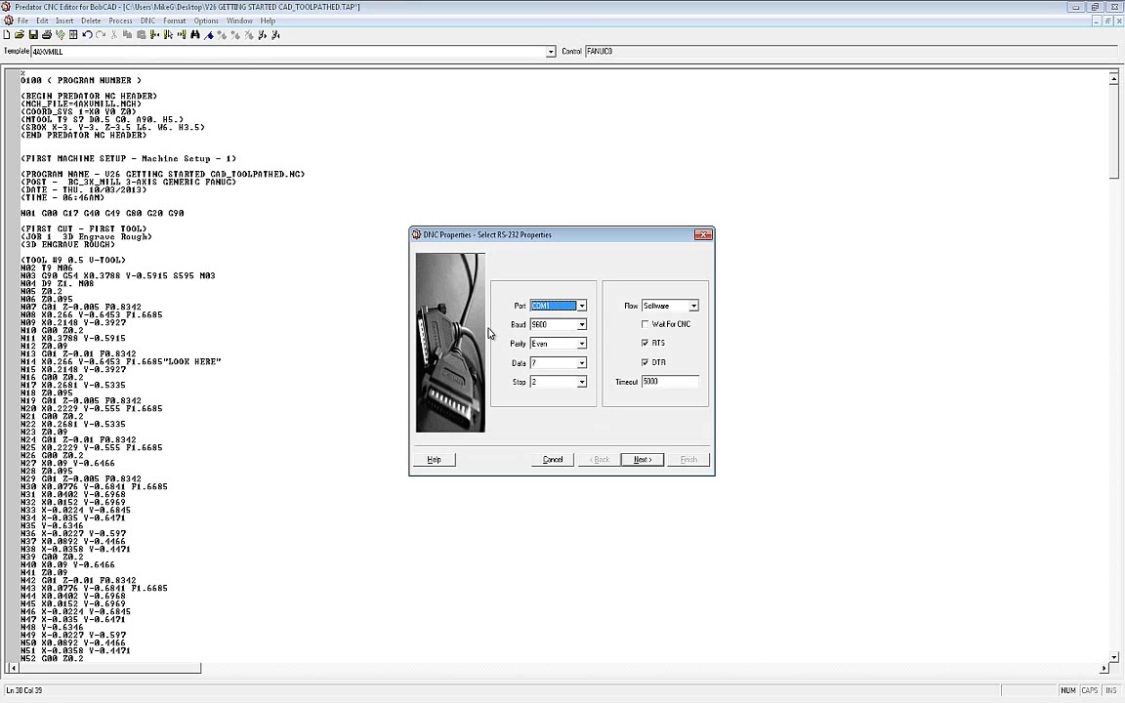
{"action": "left_click", "coordinate": [581, 306]}
{"action": "left_click", "coordinate": [581, 306]}
{"action": "left_click", "coordinate": [693, 306]}
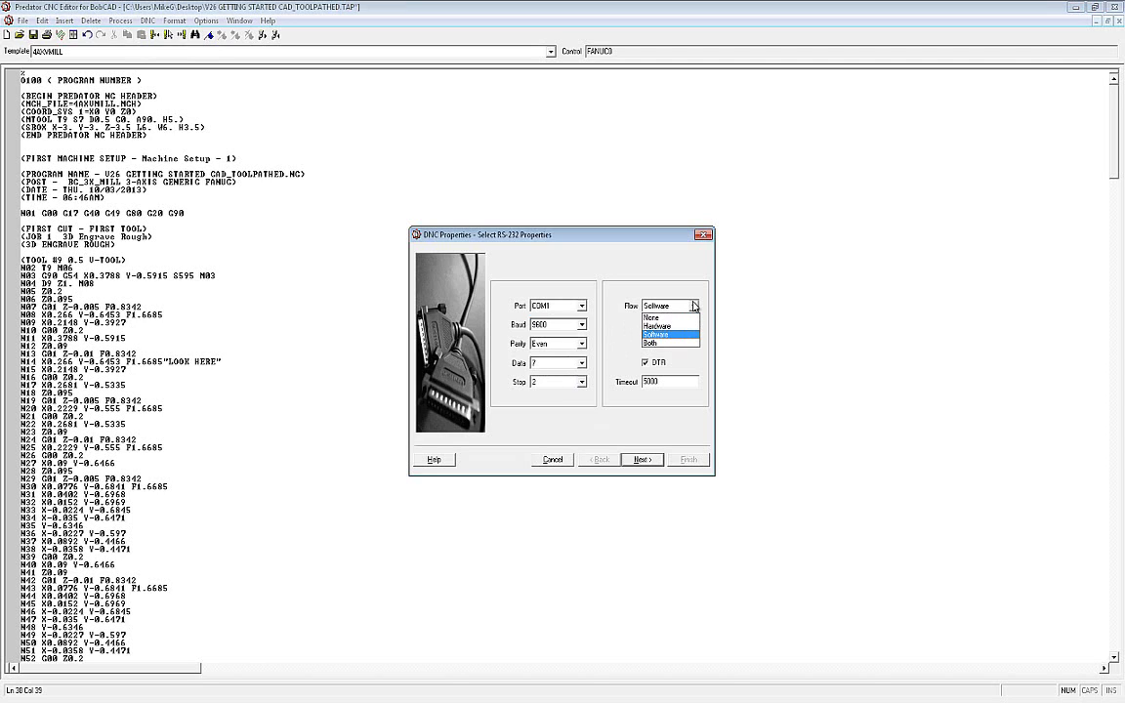
{"action": "left_click", "coordinate": [693, 306]}
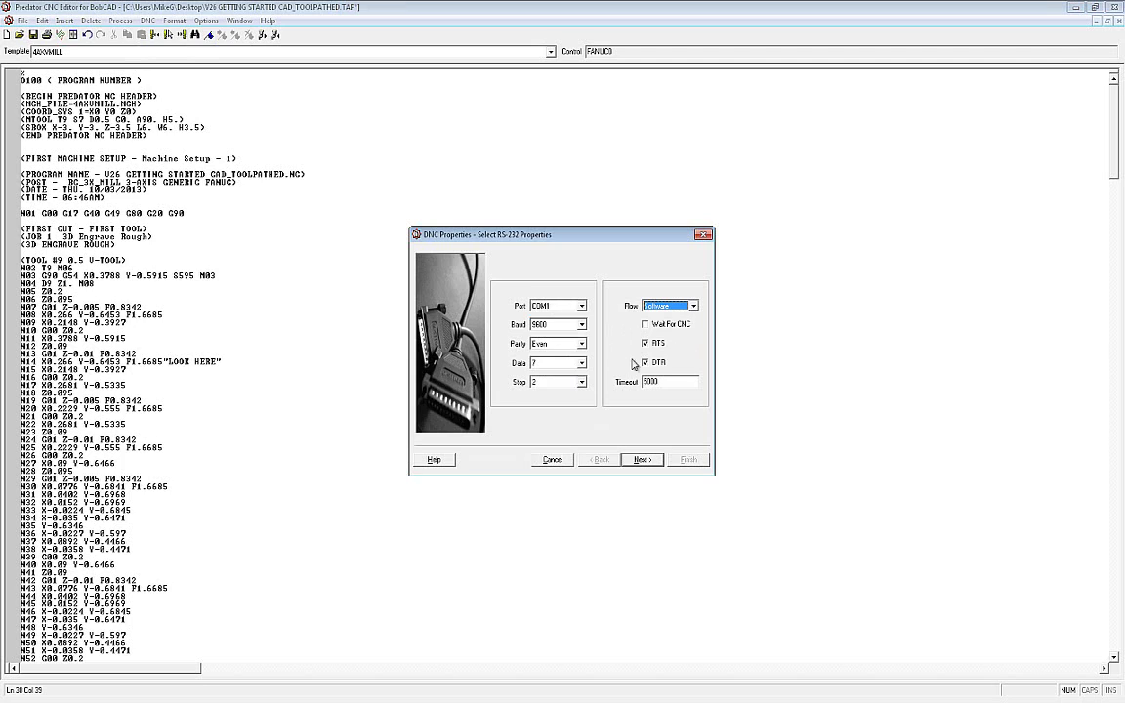
- Inspect the Line Send Delay setting, return to the port page, and cancel the properties
{"action": "left_click", "coordinate": [641, 459]}
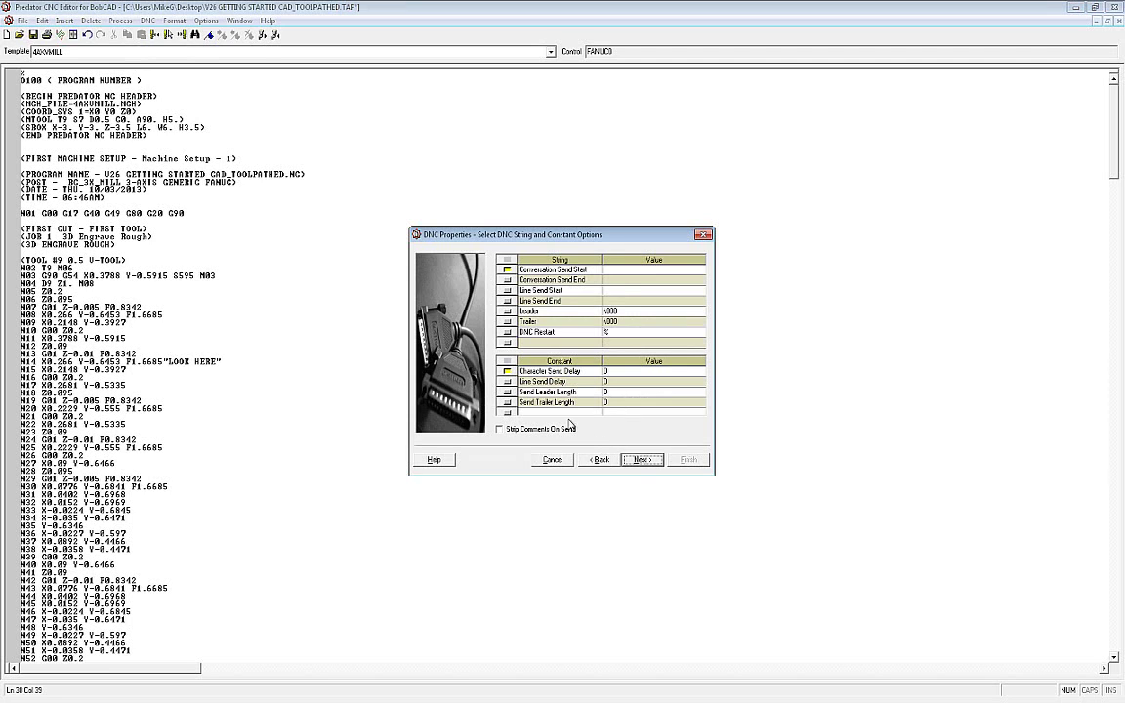
{"action": "left_click", "coordinate": [542, 381]}
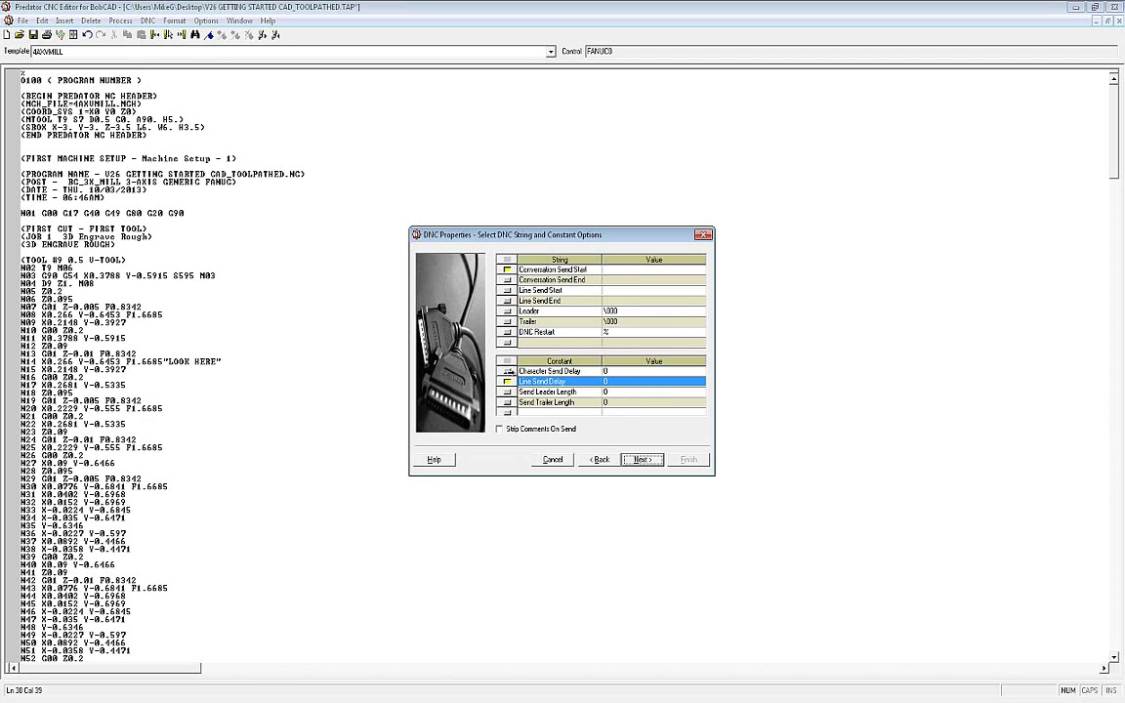
{"action": "key", "text": "Up"}
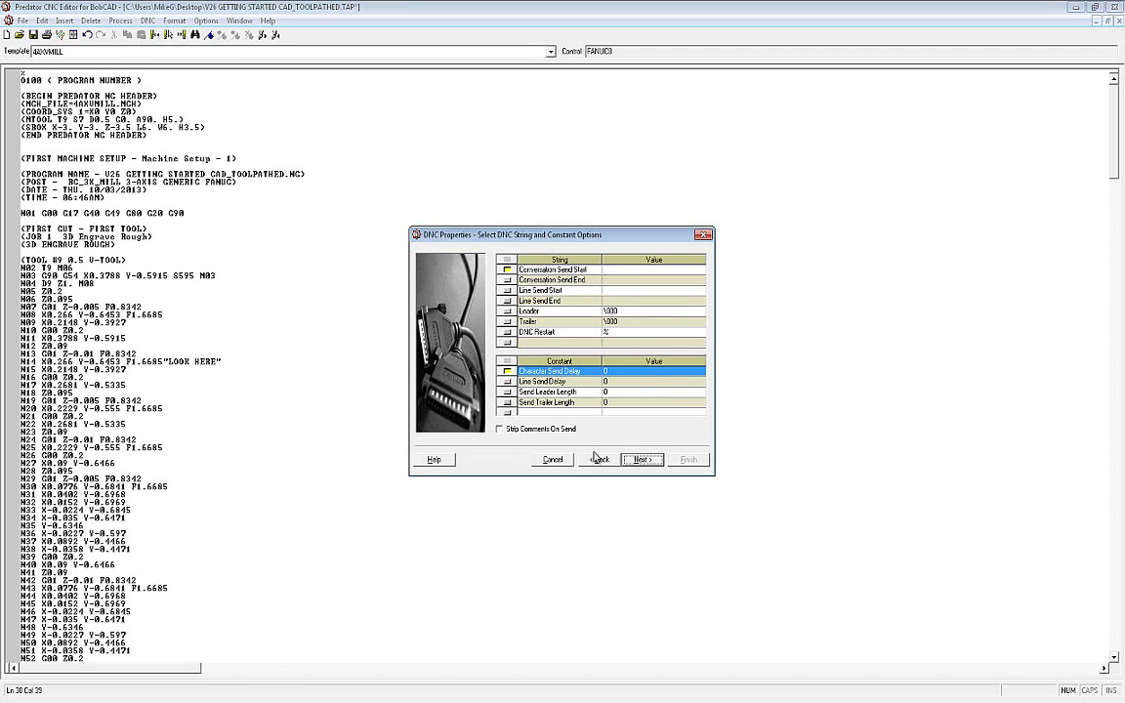
{"action": "key", "text": "alt+b"}
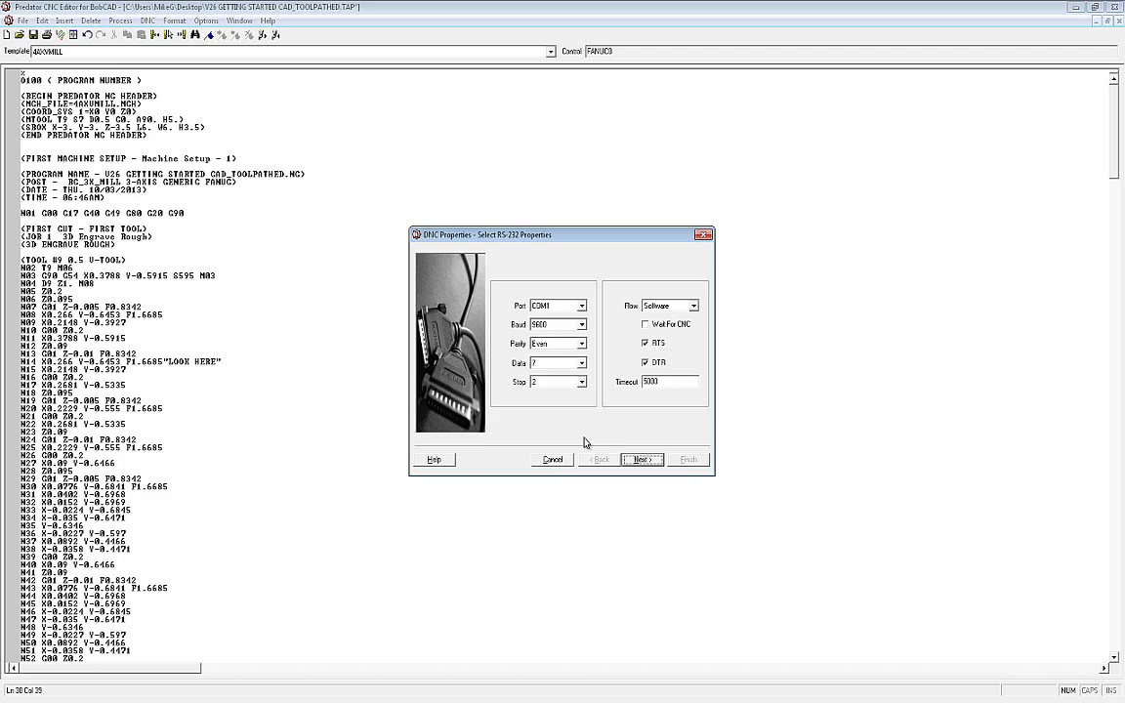
{"action": "left_click", "coordinate": [553, 461]}
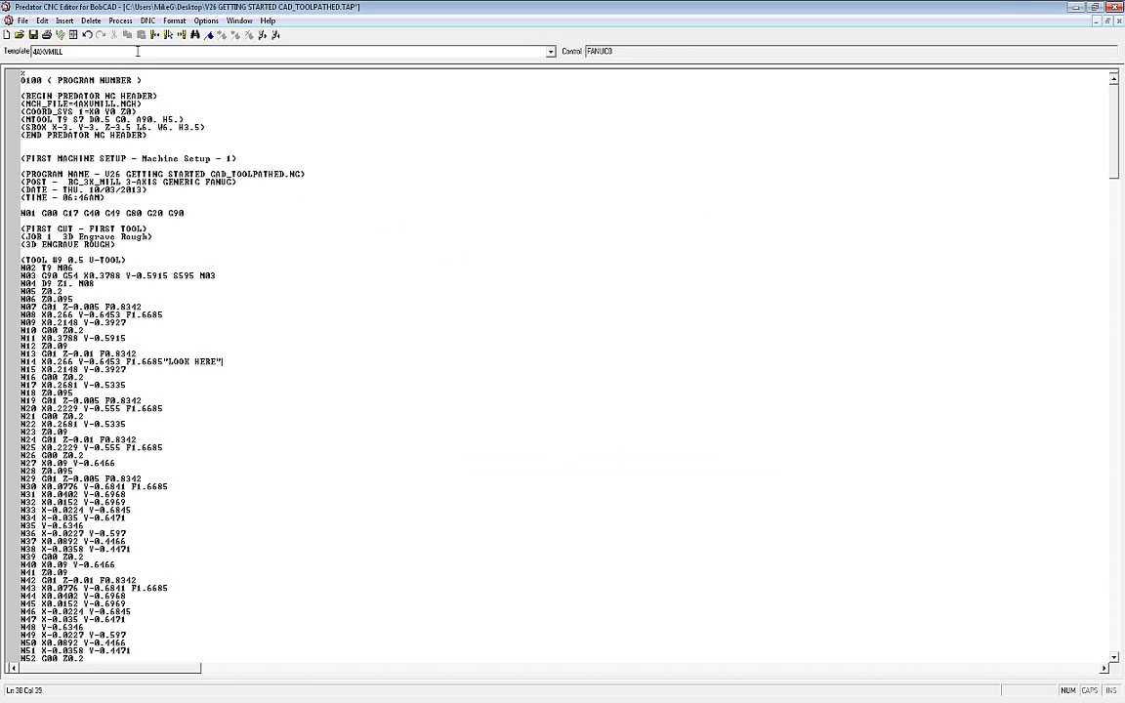
{"action": "left_click", "coordinate": [147, 21]}
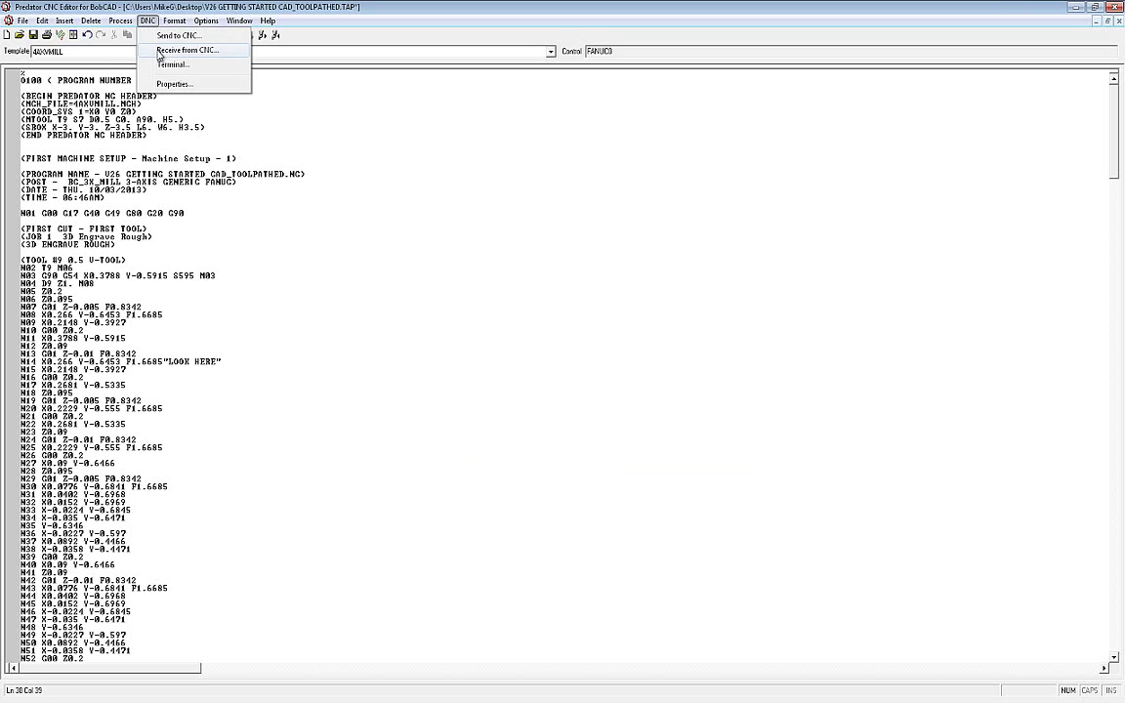
{"action": "left_click", "coordinate": [159, 50]}
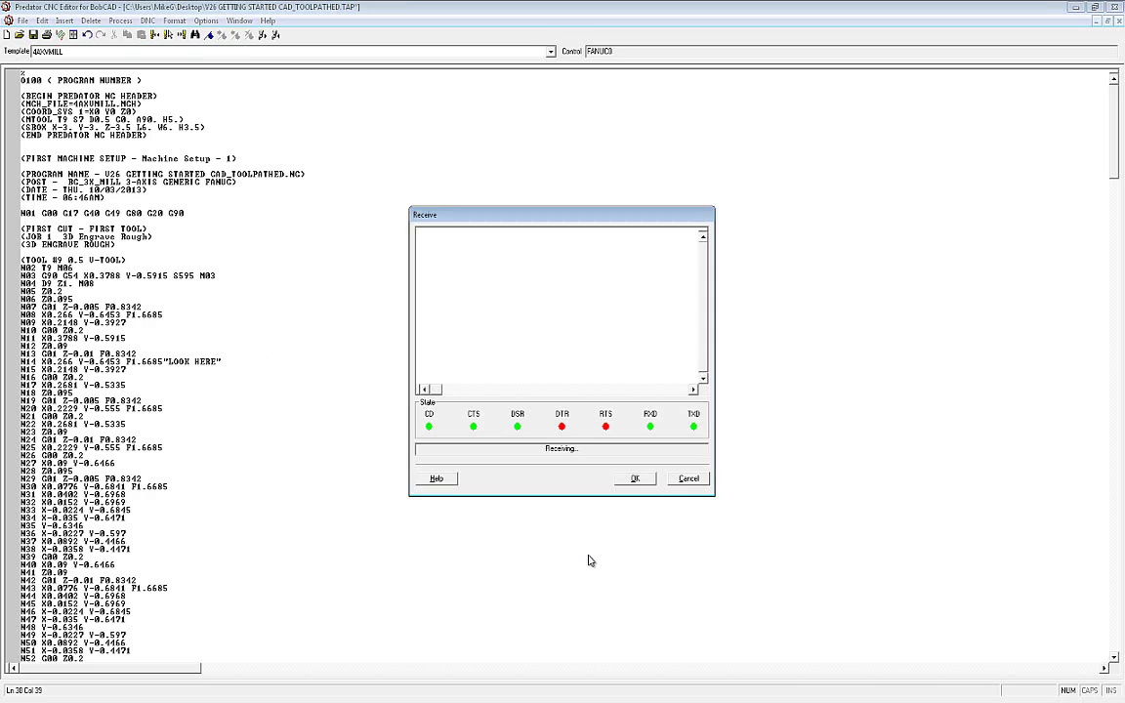
{"action": "left_click", "coordinate": [687, 479]}
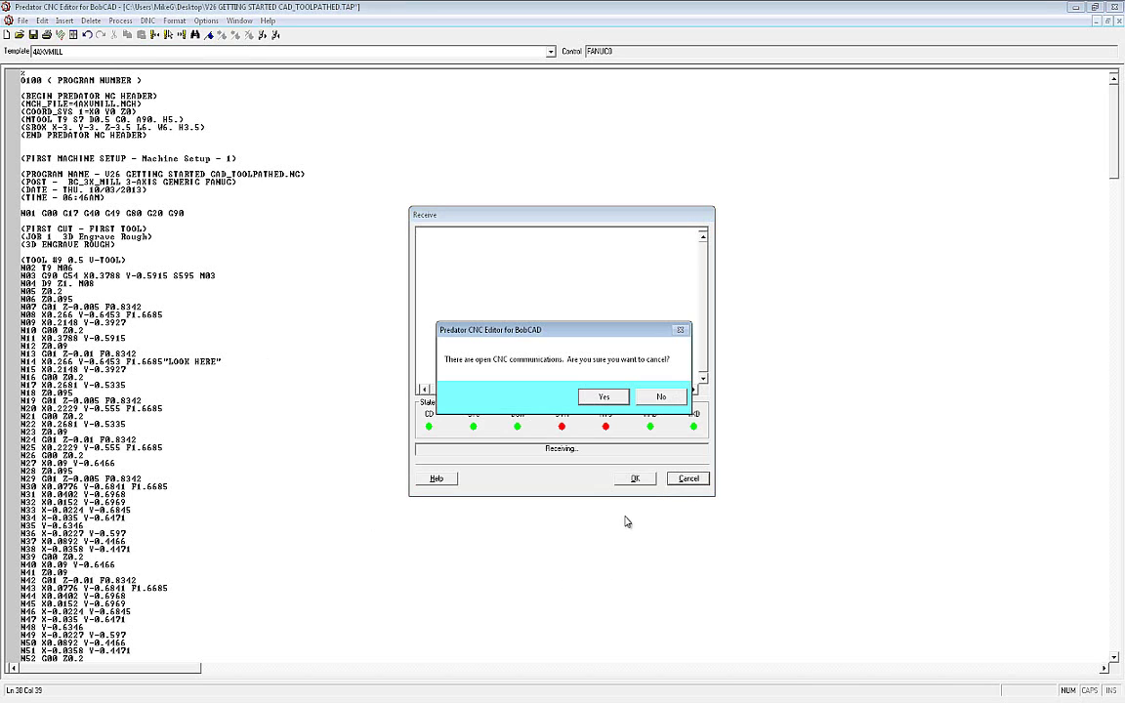
{"action": "left_click", "coordinate": [605, 397]}
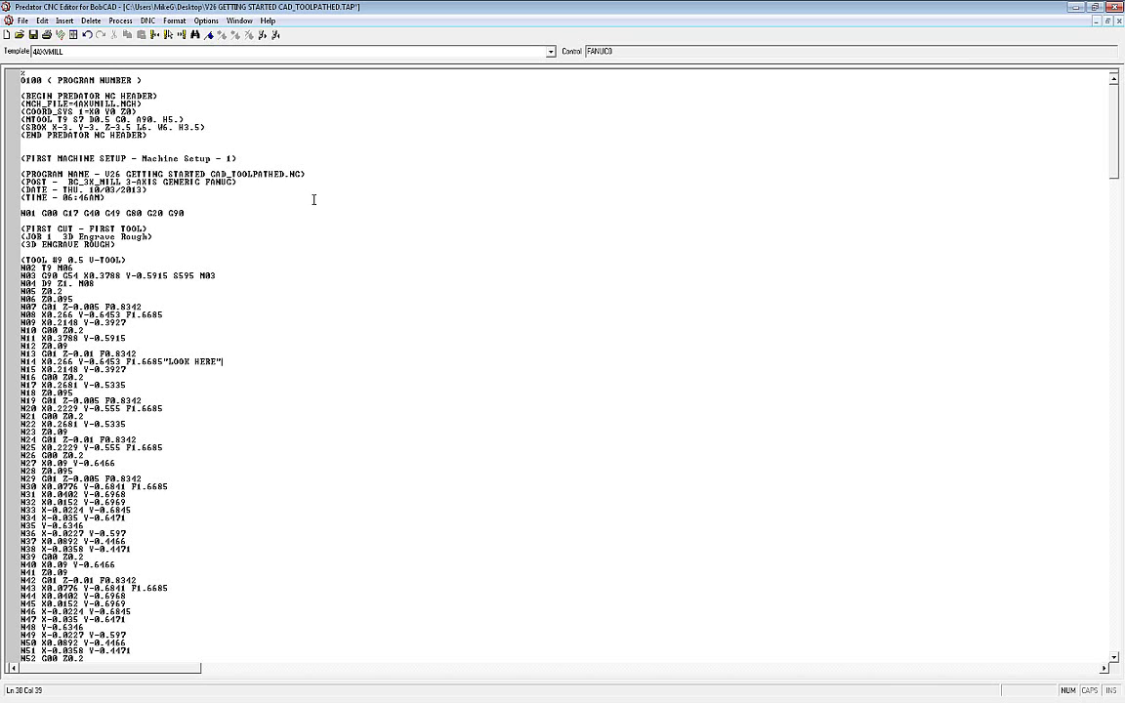
- Change the Line Send Delay value to 750 in DNC Properties and close the dialog
{"action": "left_click", "coordinate": [148, 20]}
{"action": "left_click", "coordinate": [176, 83]}
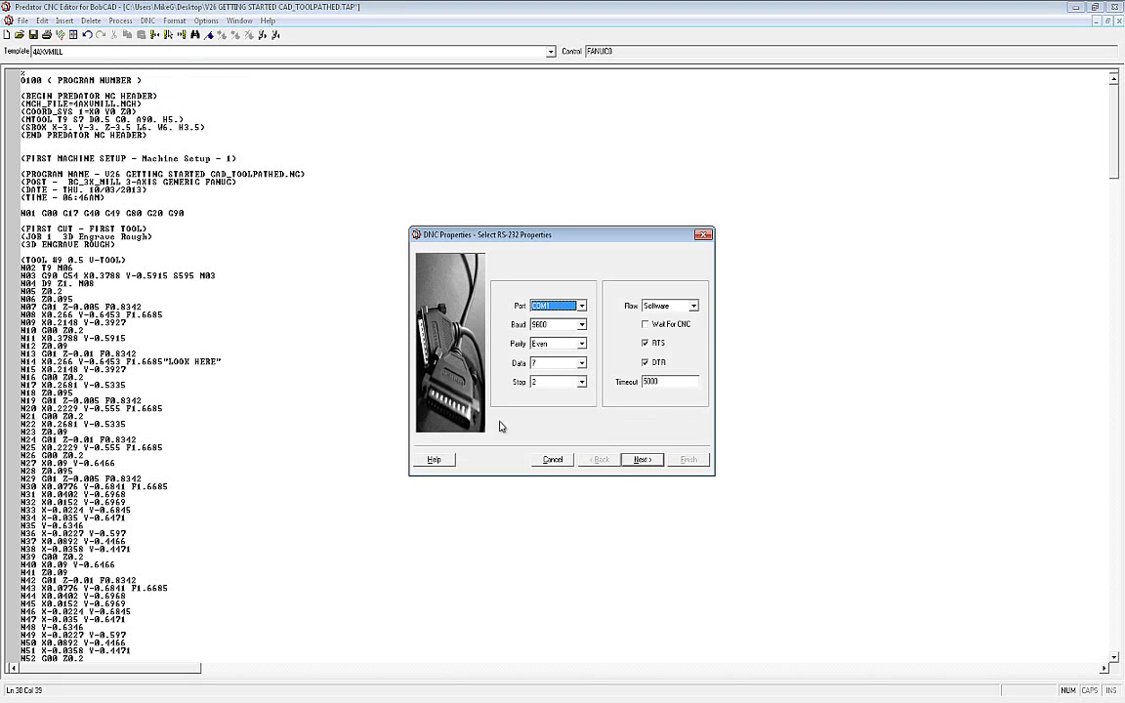
{"action": "left_click", "coordinate": [635, 459]}
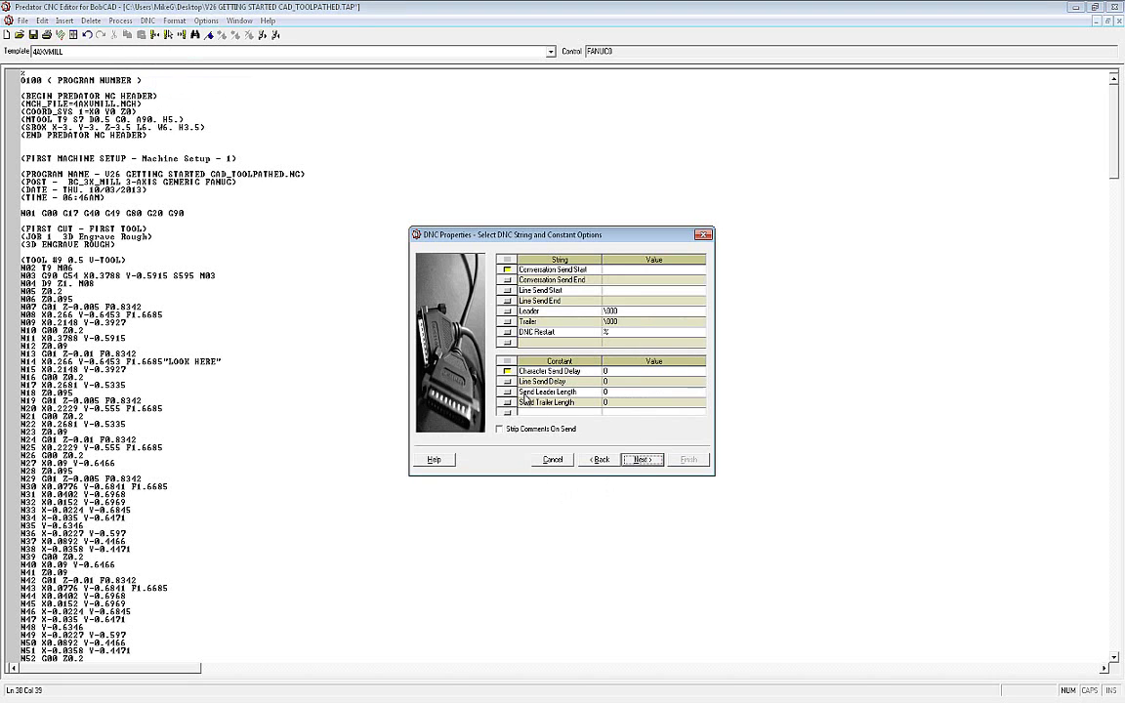
{"action": "left_click", "coordinate": [547, 381]}
{"action": "left_click", "coordinate": [607, 381]}
{"action": "type", "text": "750"}
{"action": "left_click", "coordinate": [544, 459]}
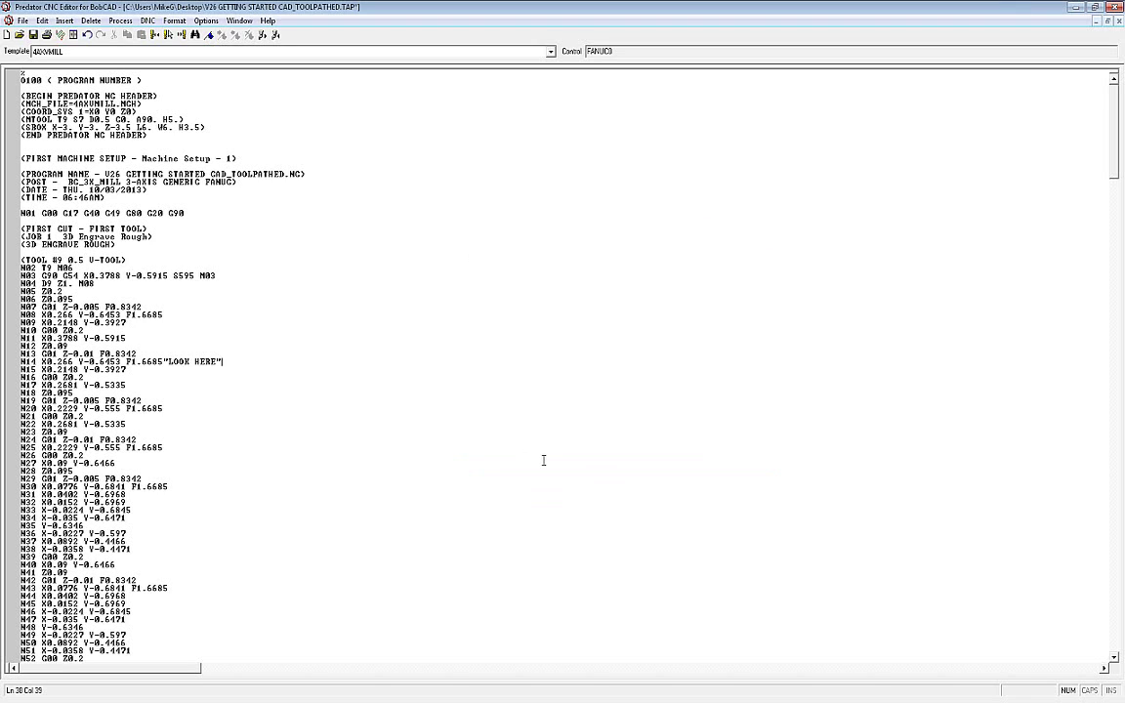
- Begin a second DNC transfer of the TAP program from the DNC menu
{"action": "left_click", "coordinate": [502, 395]}
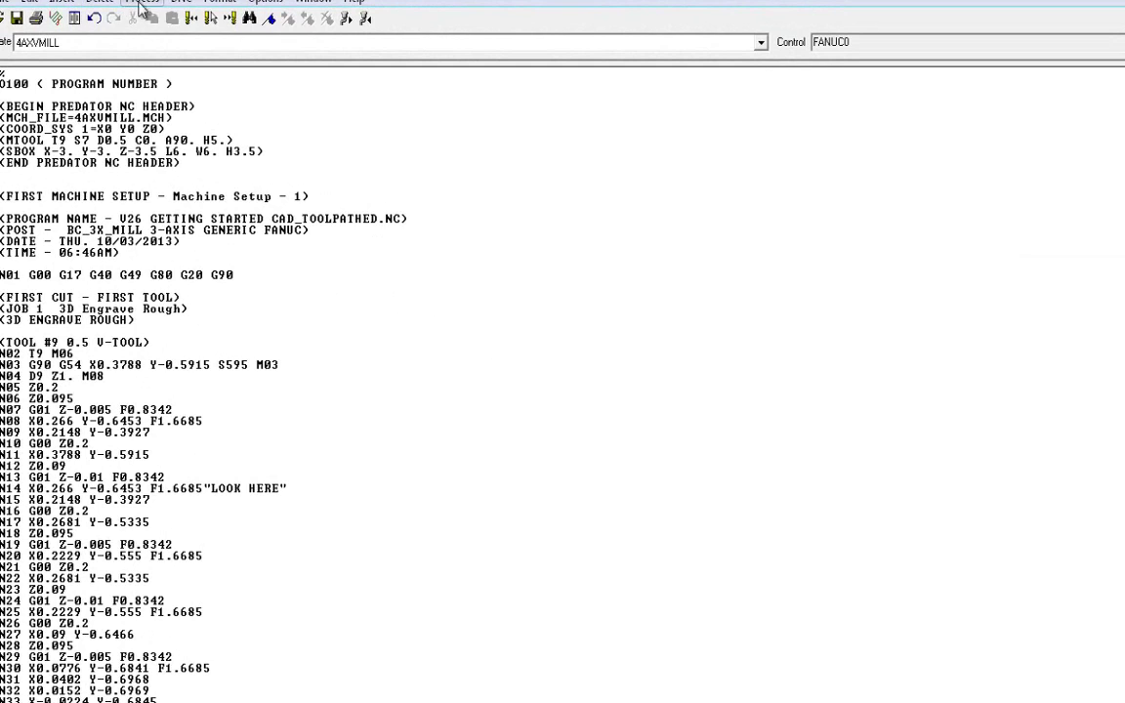
{"action": "left_click", "coordinate": [181, 2]}
- Send the program to the CNC through N346 M30 and close the 100% transfer window
{"action": "left_click", "coordinate": [195, 21]}
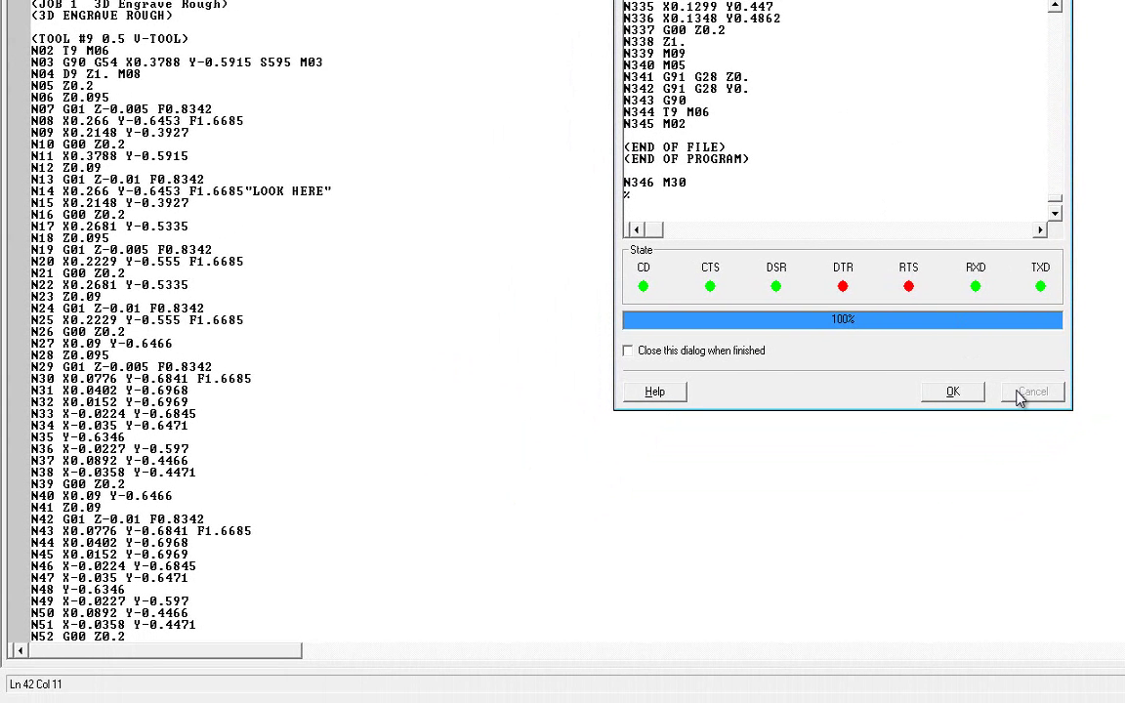
{"action": "left_click", "coordinate": [947, 392]}
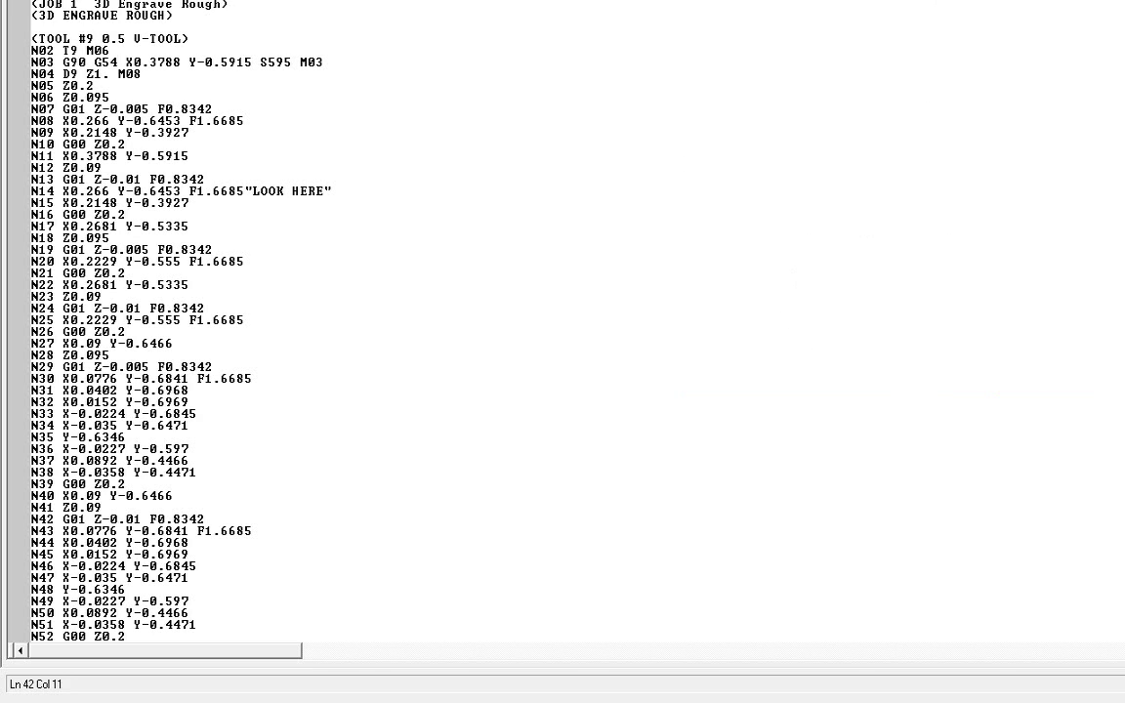
- Close Predator without saving edits, then choose Save As on BobCAD's posted program
{"action": "key", "text": "alt+F4"}
{"action": "left_click", "coordinate": [848, 248]}
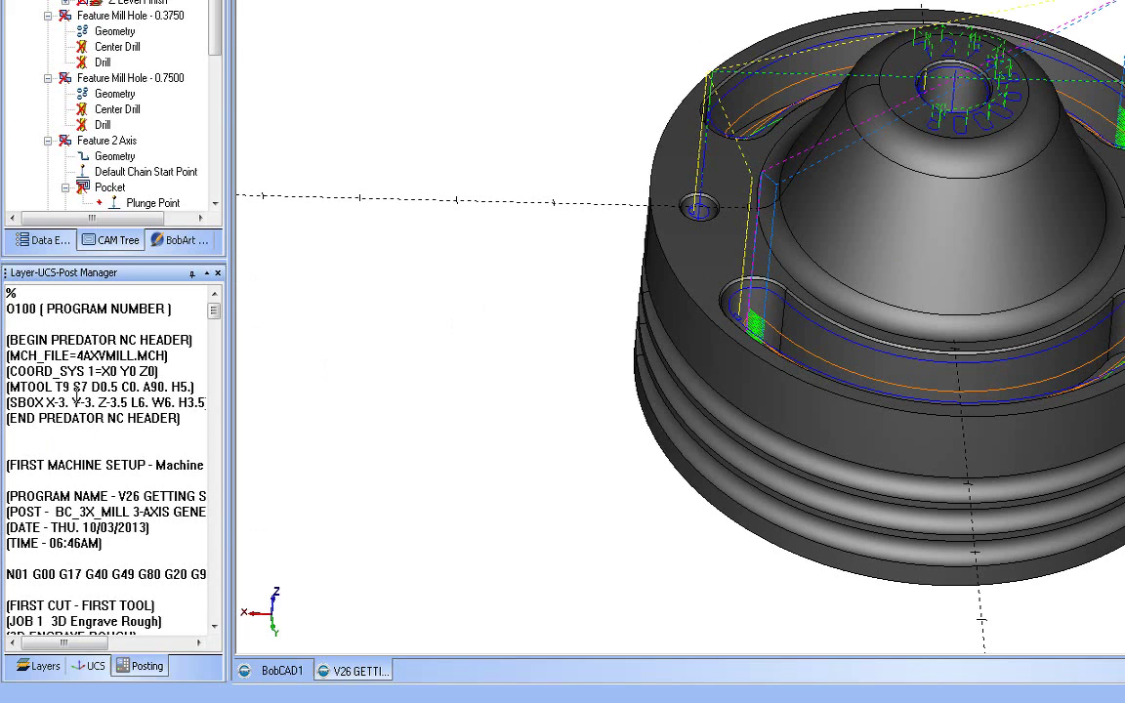
{"action": "left_click_drag", "start_coordinate": [7, 339], "coordinate": [156, 463]}
{"action": "left_click", "coordinate": [120, 431]}
{"action": "right_click", "coordinate": [120, 432]}
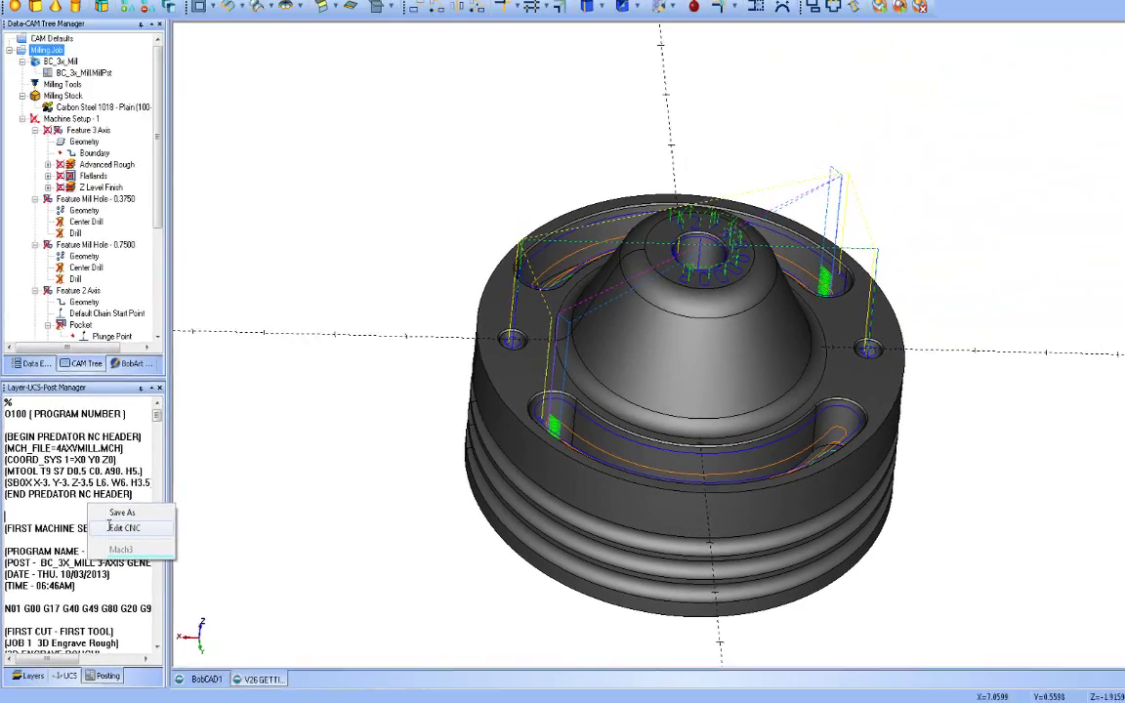
{"action": "left_click", "coordinate": [166, 444]}
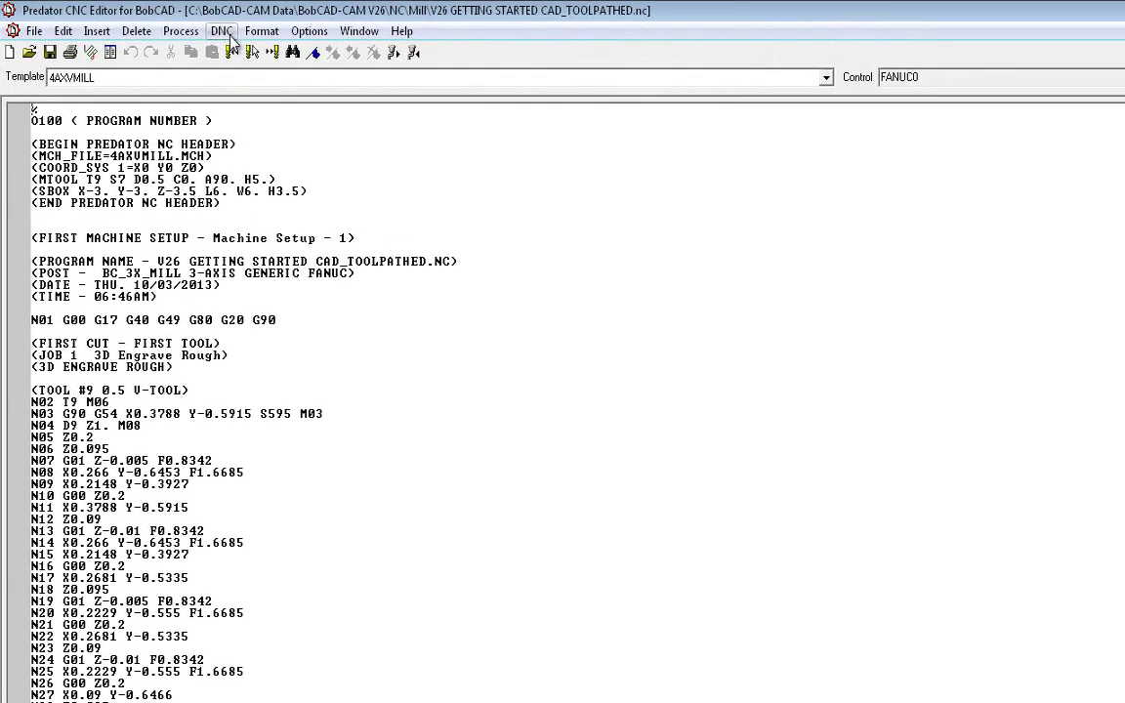
- Open Predator's File menu to reach Save As for V26 GETTING STARTED CAD_TOOLPATHED.nc
{"action": "left_click", "coordinate": [34, 32]}
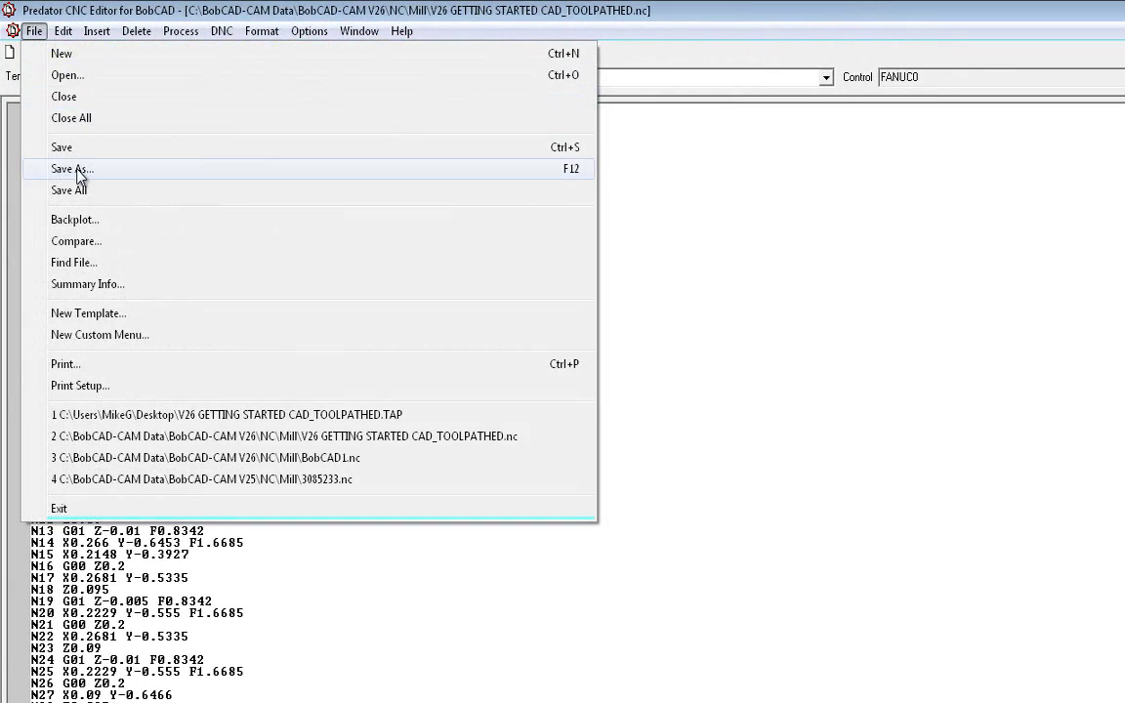